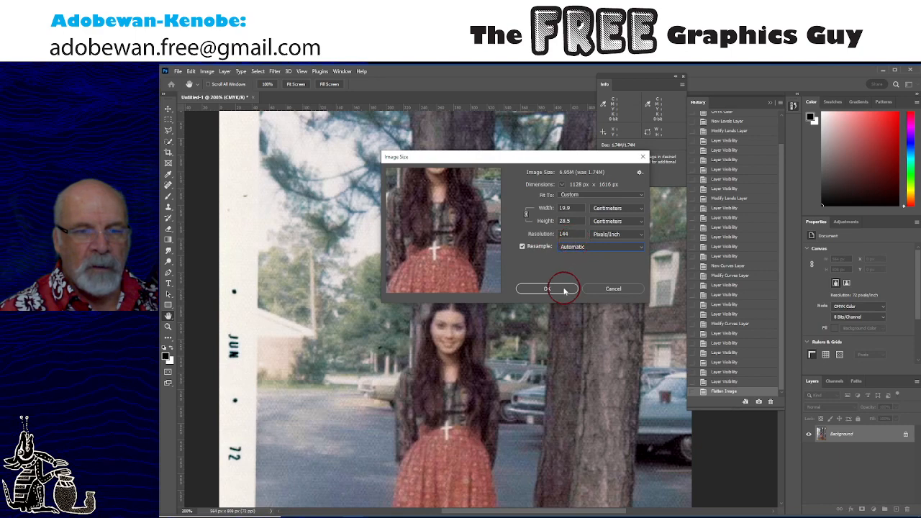
- Resample the photo to 144 pixels/inch at 19.9 by 28.5 cm with the Automatic method, and inspect the woman's face
left_click(562, 288)
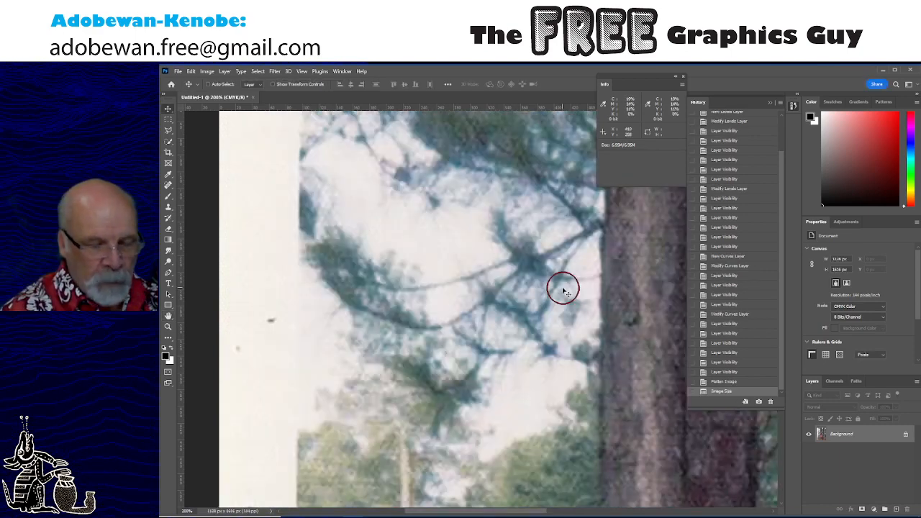
key("ctrl+minus")
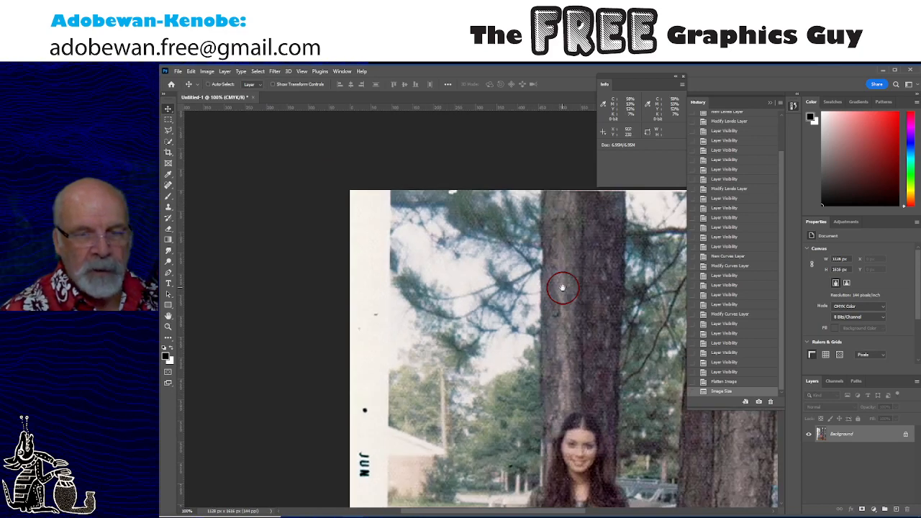
left_click_drag(596, 384, 493, 315)
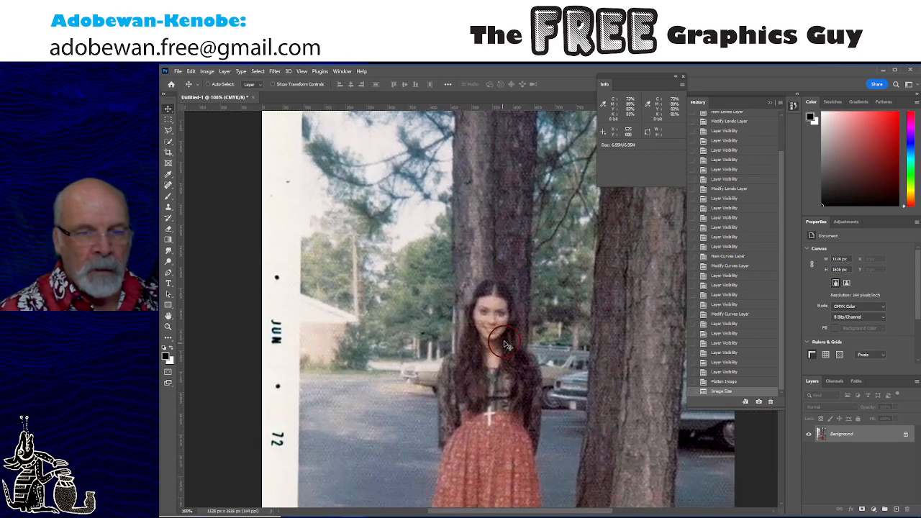
scroll(497, 341, "up", 3)
scroll(496, 341, "down", 2)
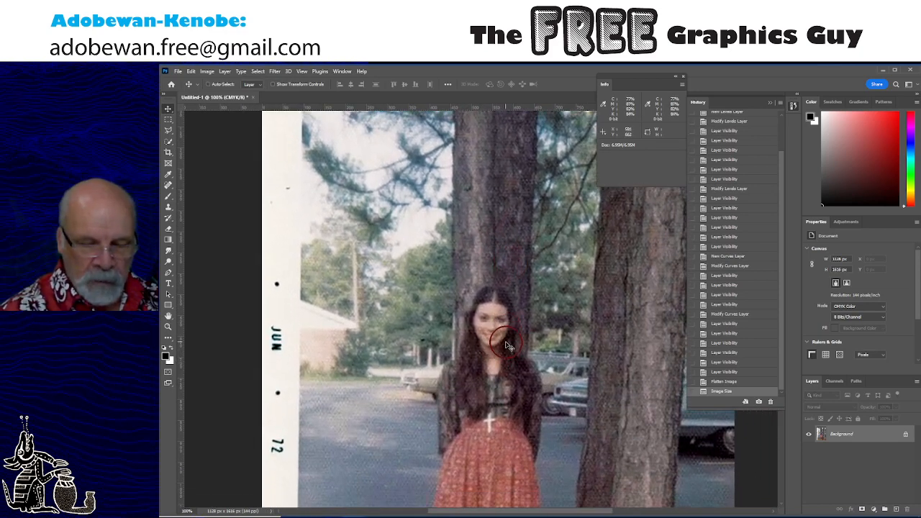
key("ctrl+plus")
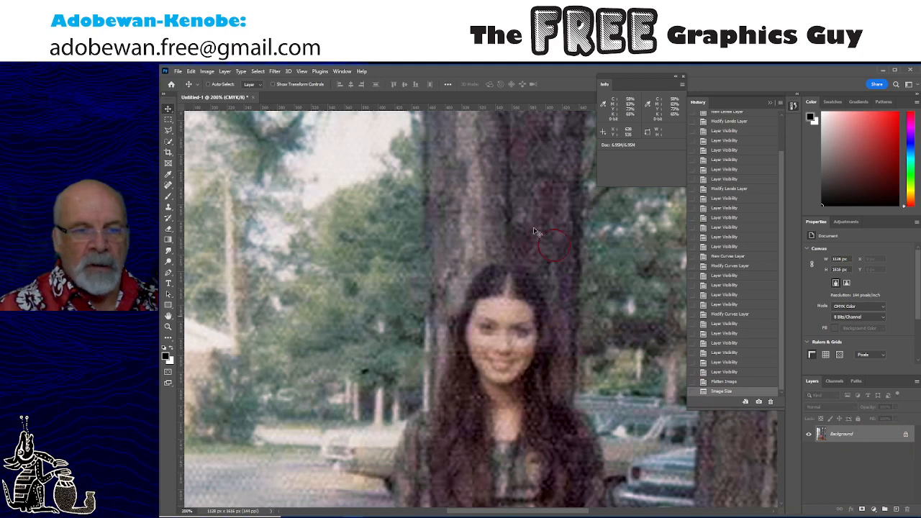
- Apply the Median noise filter with a 2-pixel radius, comparing the photo with and without the preview
left_click(274, 71)
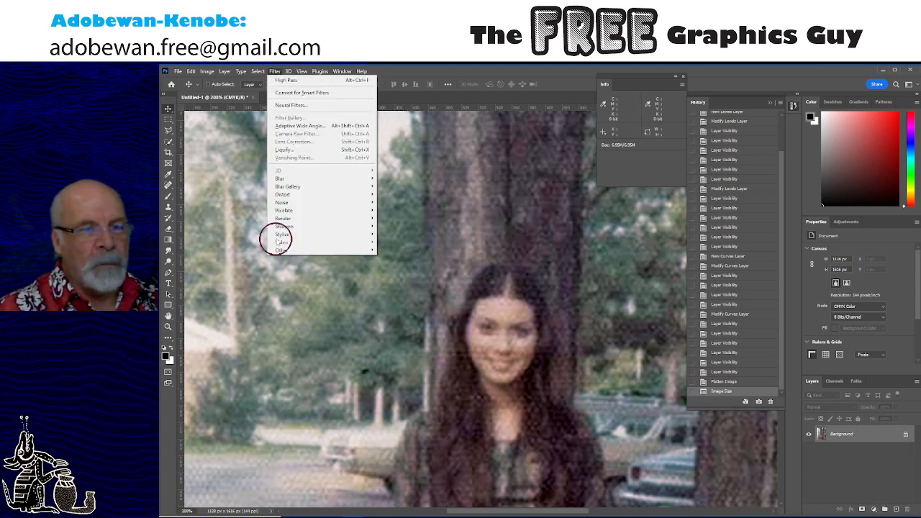
mouse_move(300, 210)
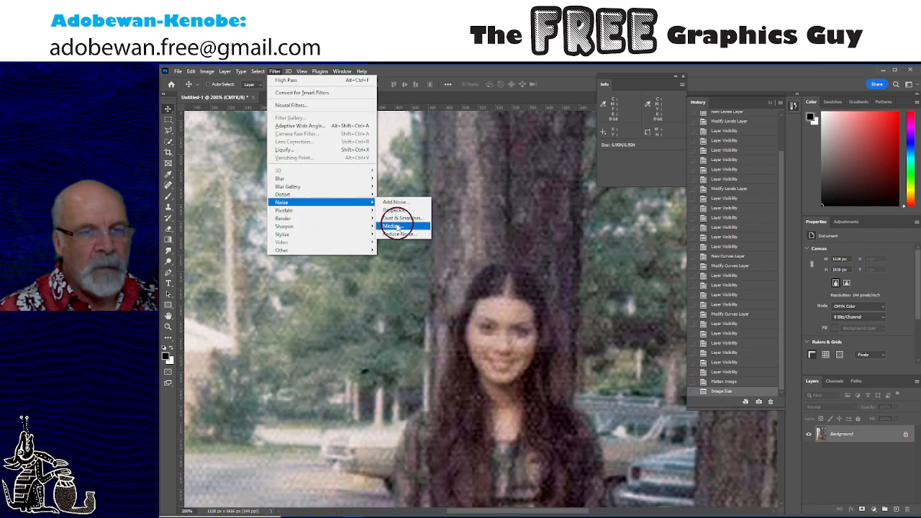
left_click(395, 226)
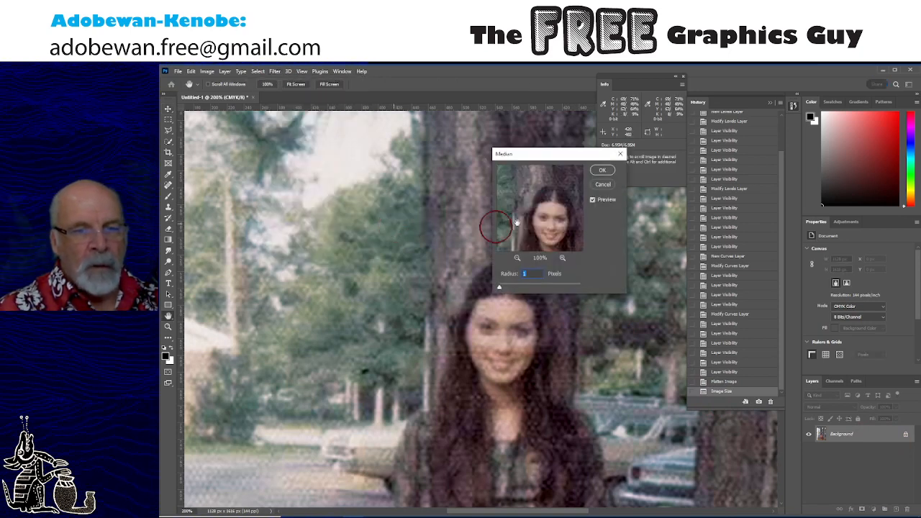
left_click_drag(526, 155, 349, 136)
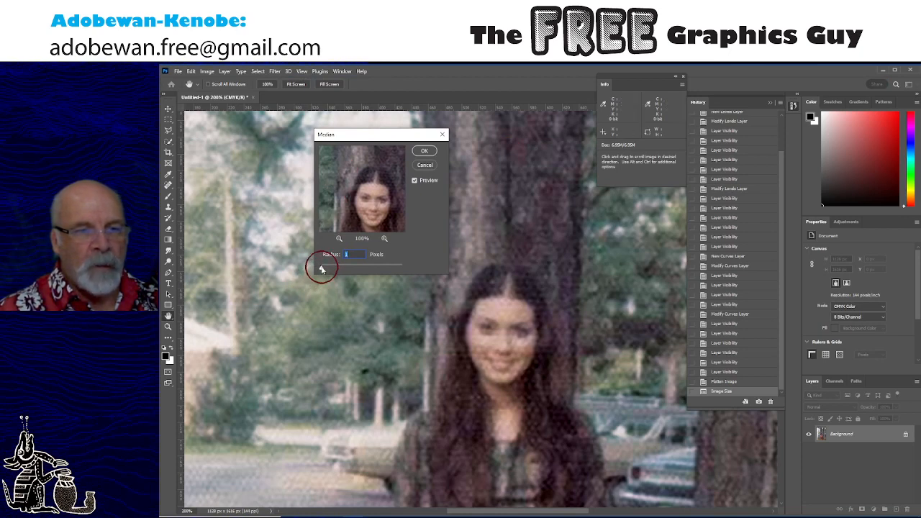
left_click_drag(322, 269, 323, 270)
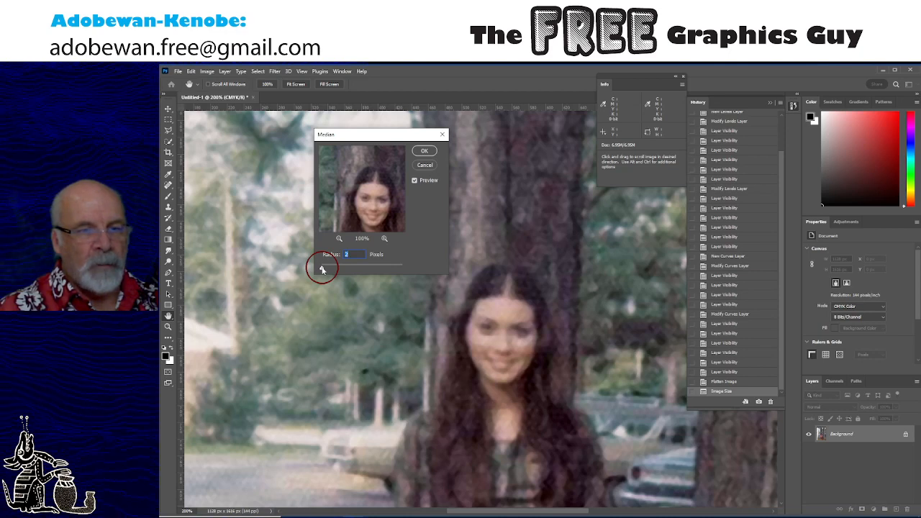
left_click(415, 181)
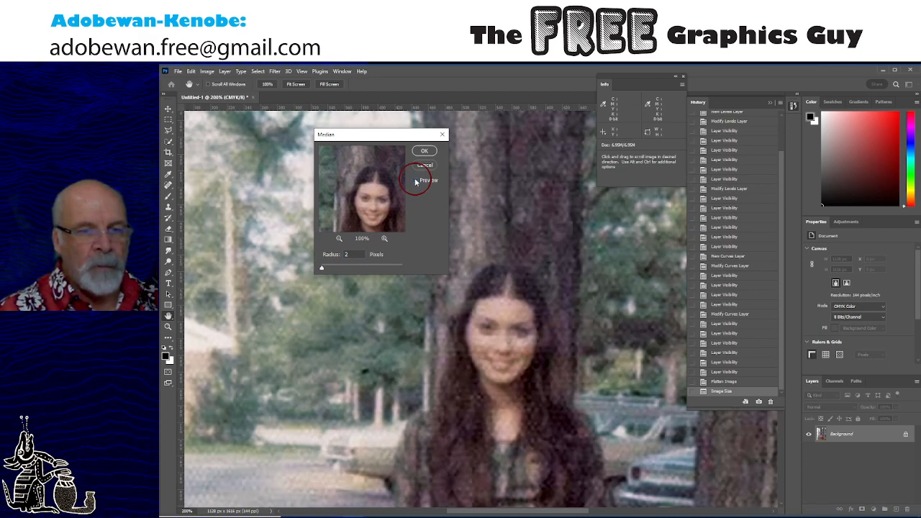
left_click(415, 182)
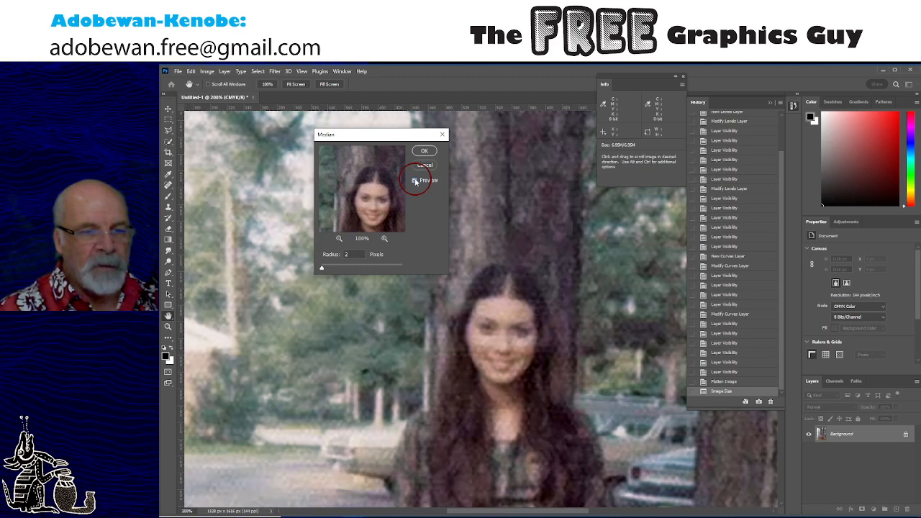
left_click(415, 181)
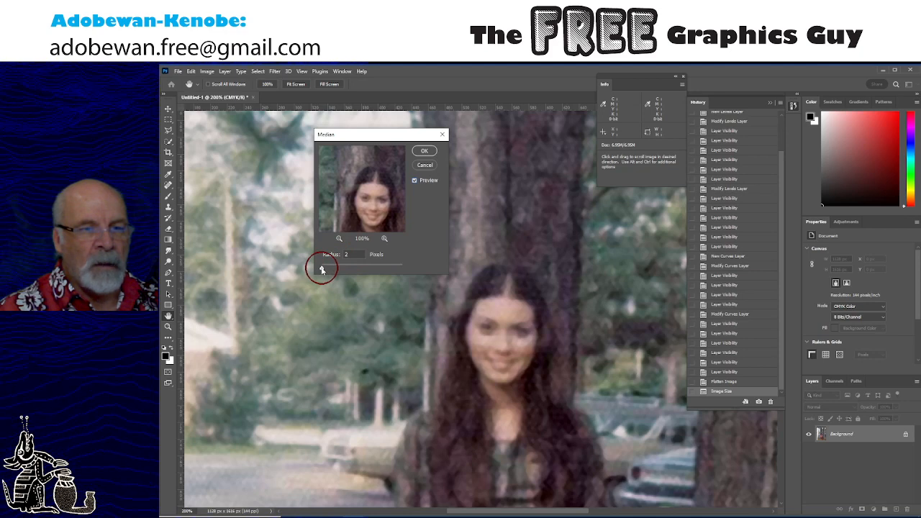
left_click(424, 151)
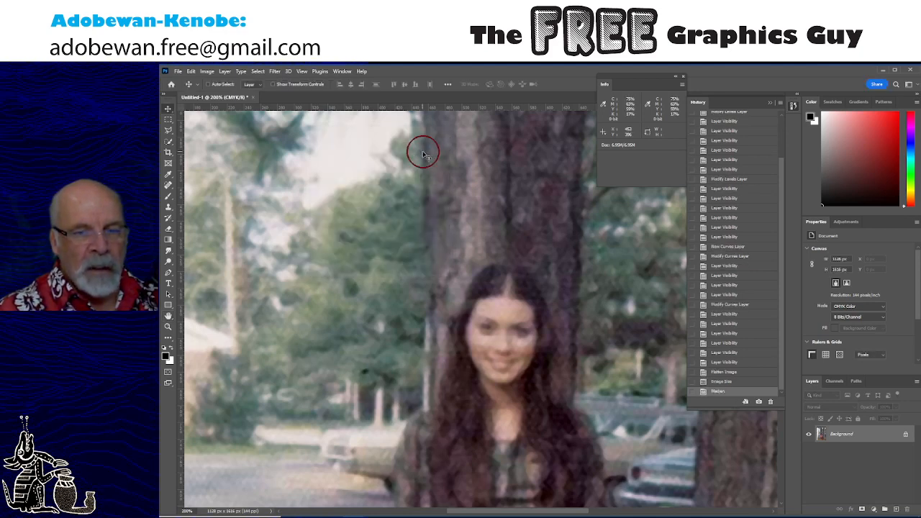
- Compare the whole photo before and after the Median filter by switching between the Image Size and Median history states
key("ctrl+minus")
key("ctrl+minus")
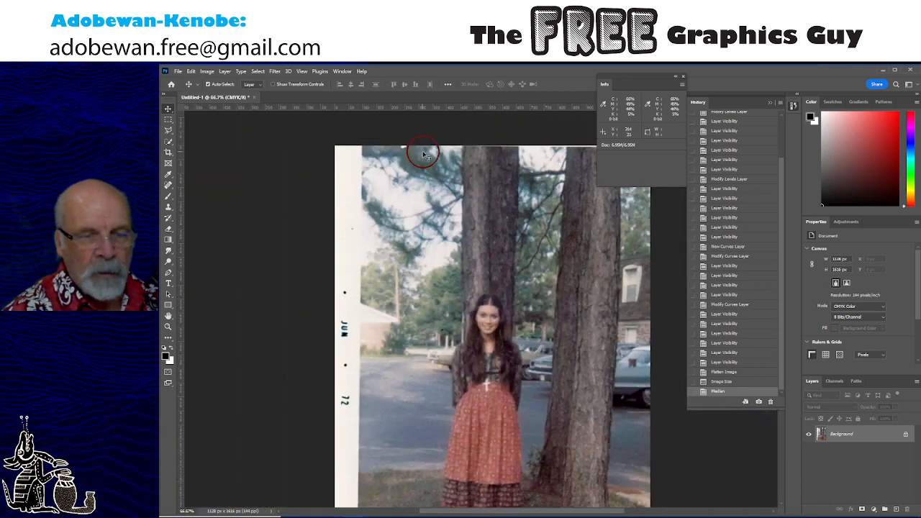
key("ctrl+plus")
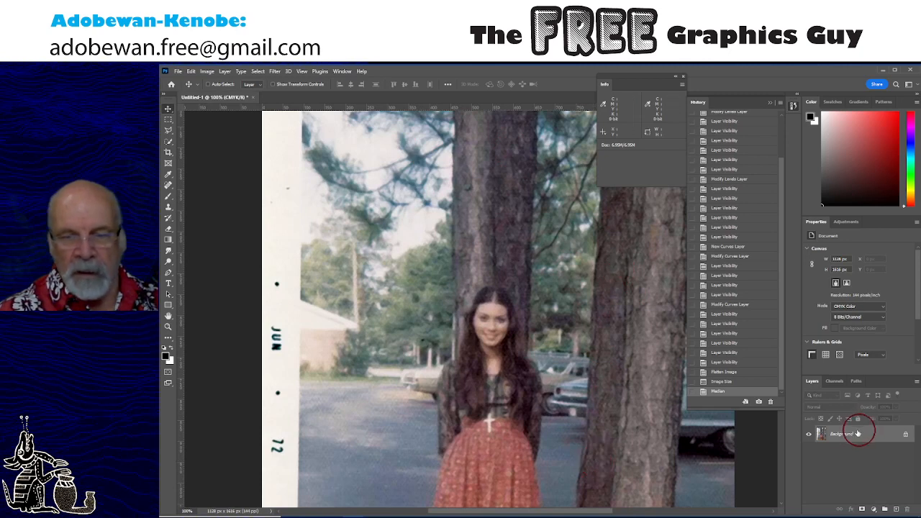
left_click(723, 384)
left_click(720, 392)
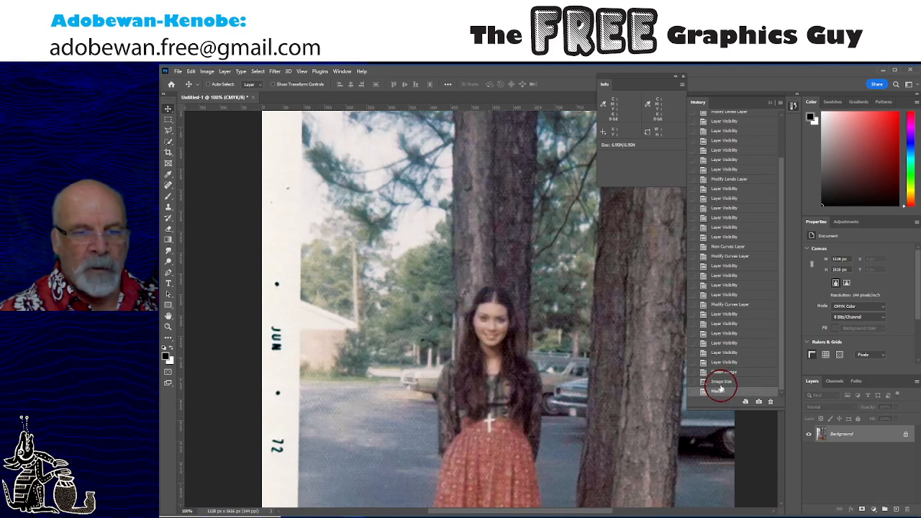
left_click(721, 385)
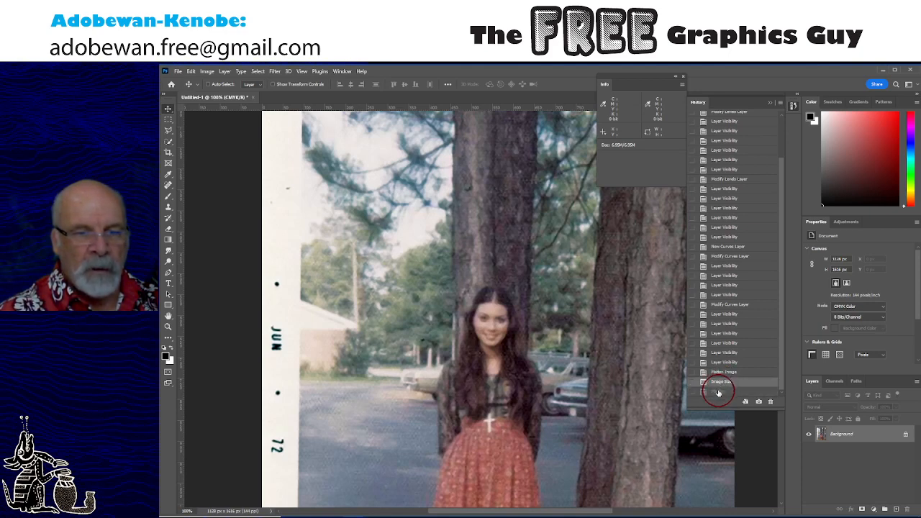
left_click(718, 392)
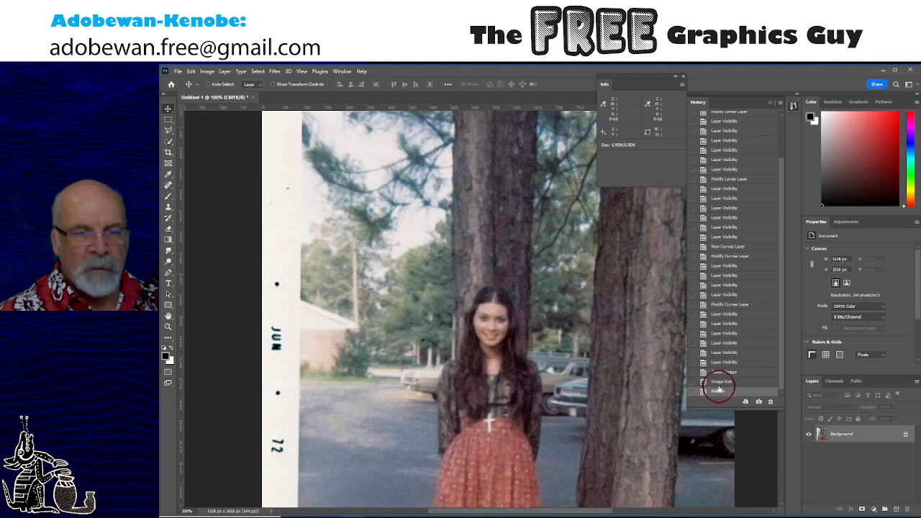
left_click(717, 385)
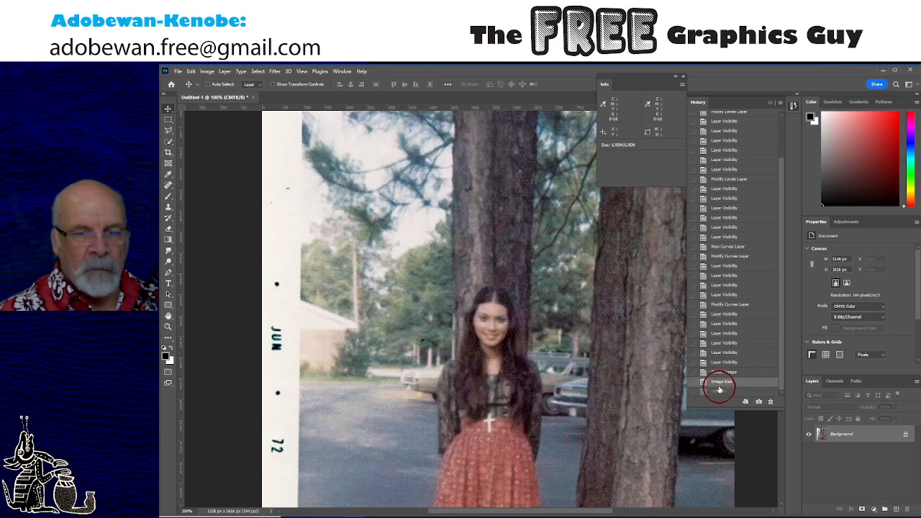
left_click(718, 392)
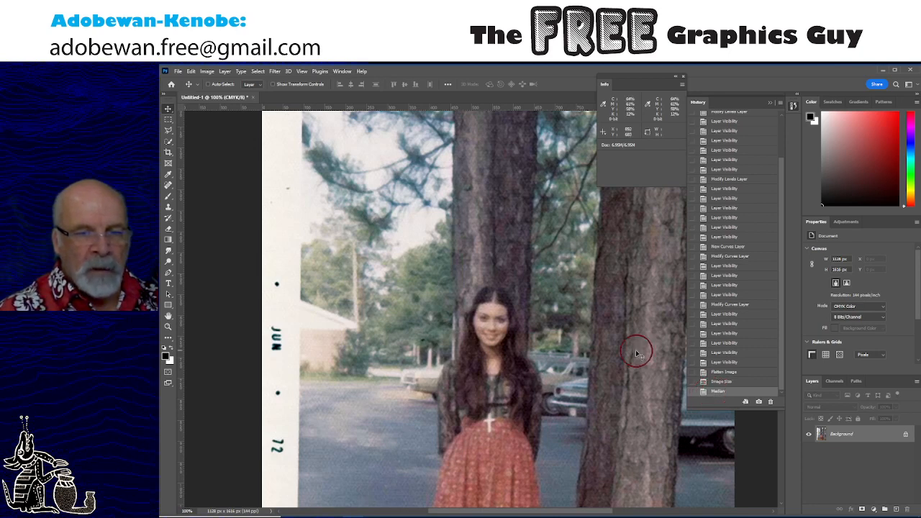
scroll(636, 352, "down", 5)
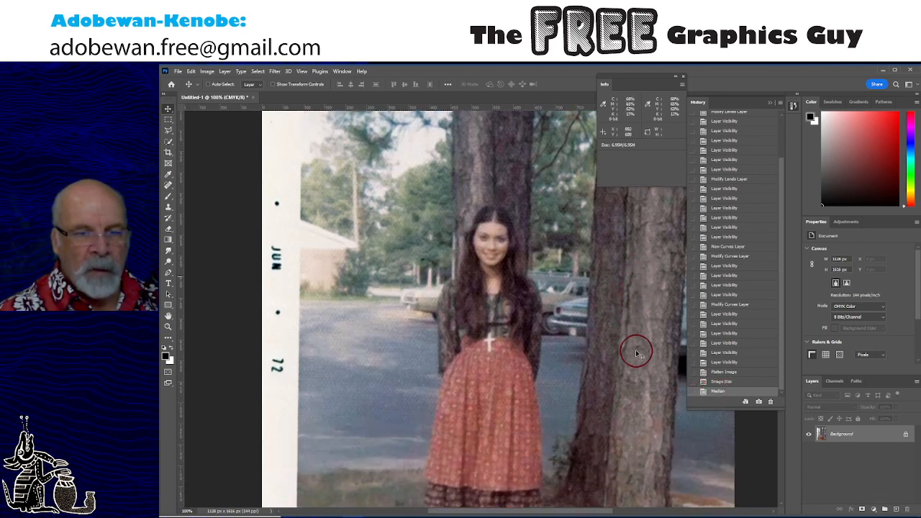
scroll(637, 353, "up", 6)
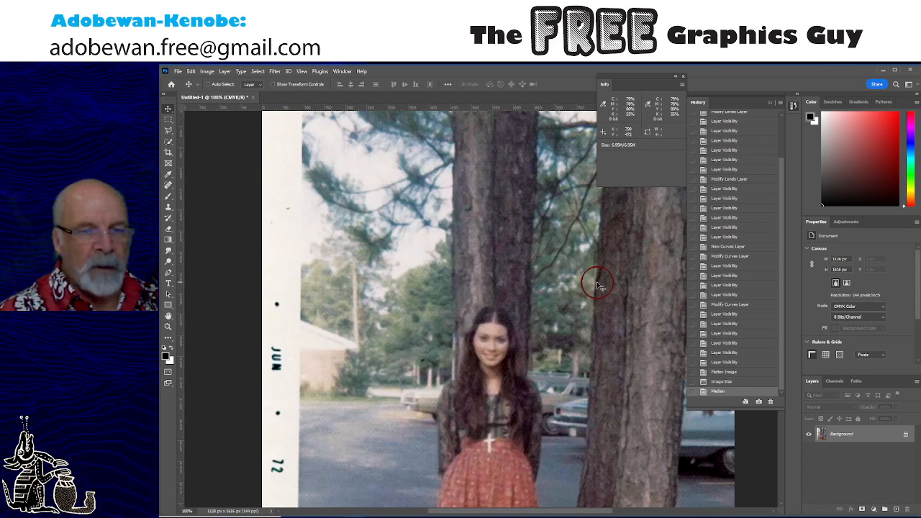
scroll(595, 284, "down", 3)
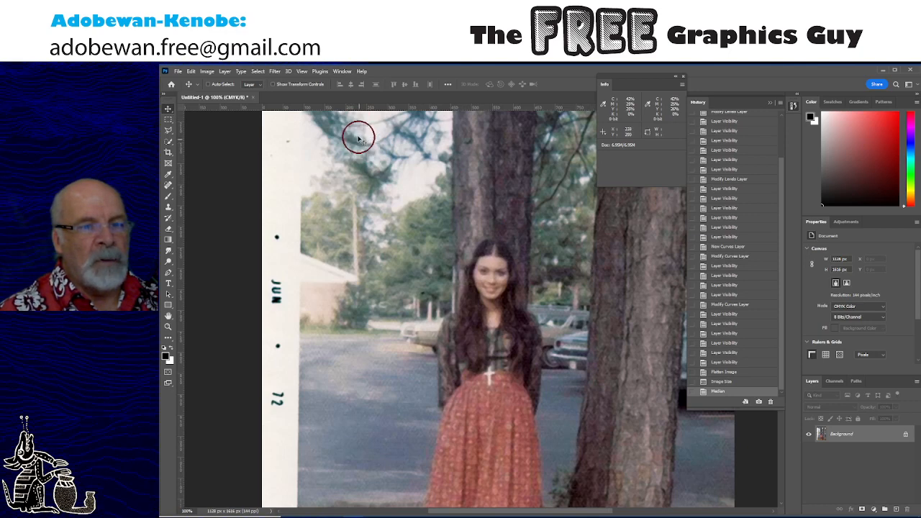
- Try a second Median pass with the same settings and compare it with the Image Size history state
left_click(274, 72)
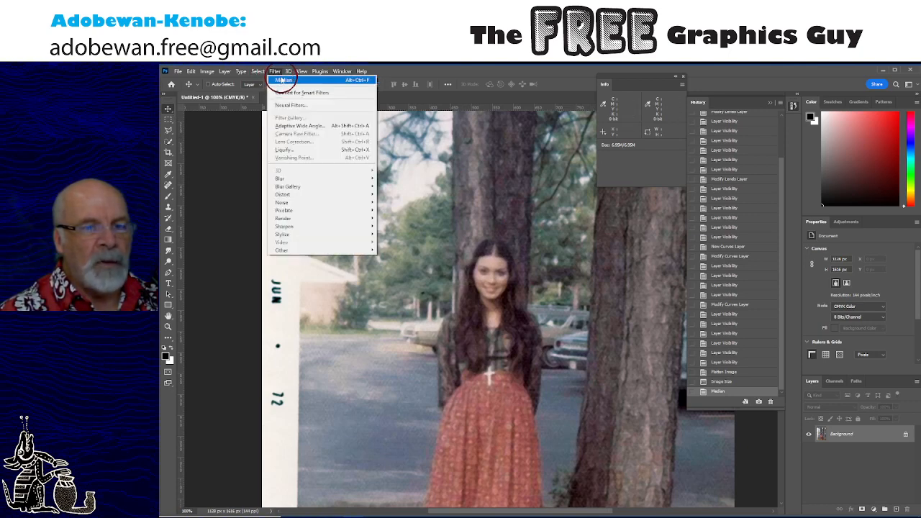
left_click(284, 80)
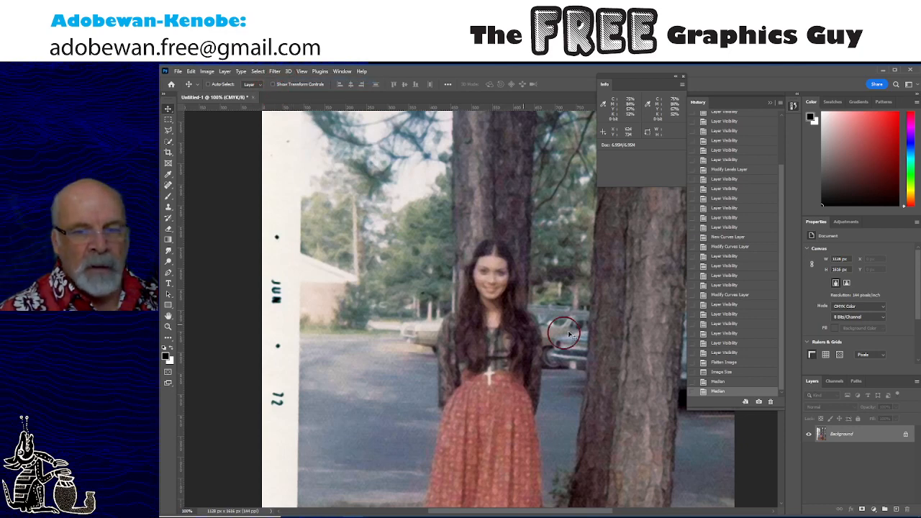
left_click(738, 372)
left_click(731, 391)
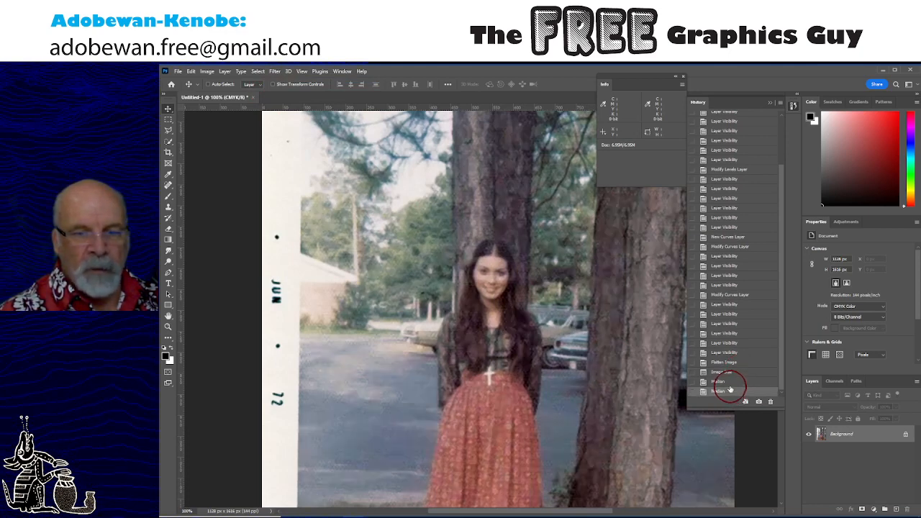
left_click(727, 373)
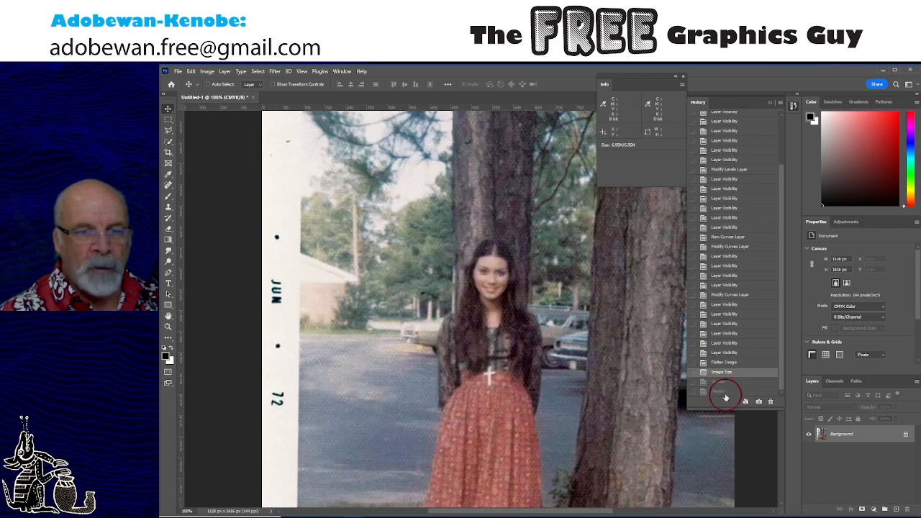
left_click(722, 392)
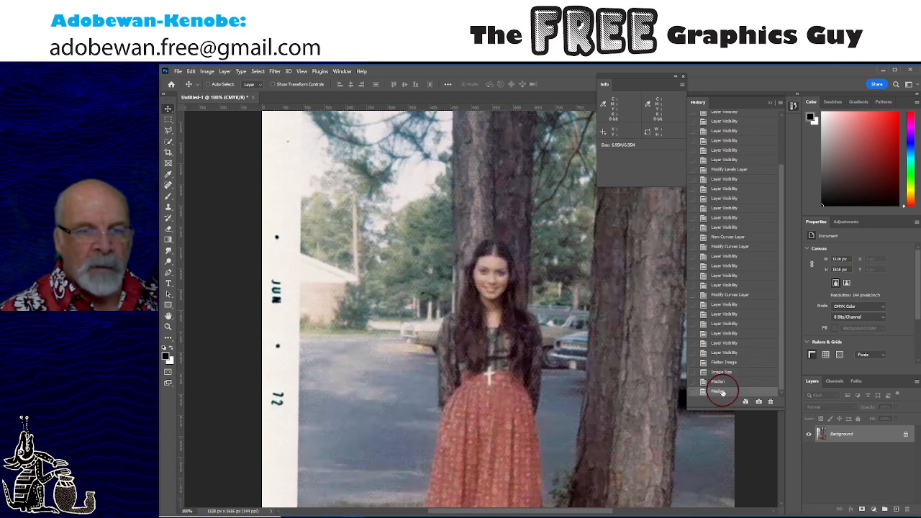
- Step back to the first Median history state, comparing it with the Image Size state
left_click(723, 382)
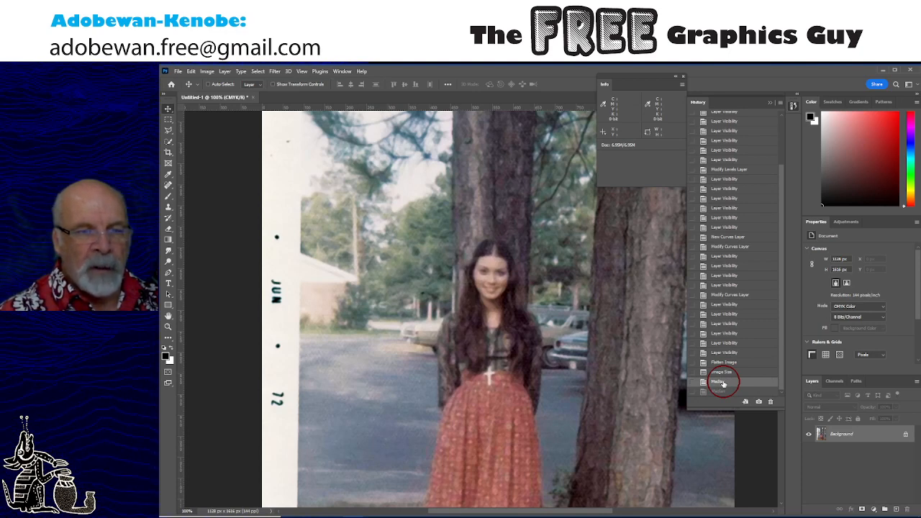
left_click(725, 373)
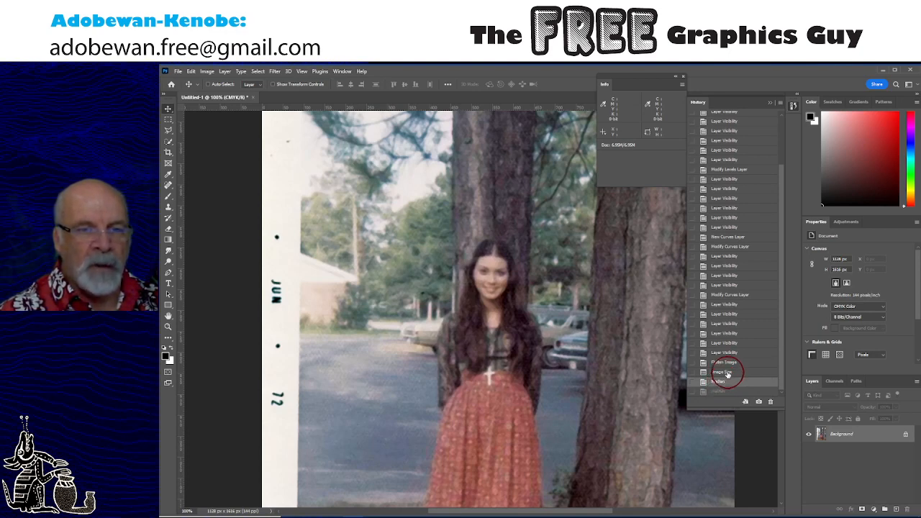
left_click(723, 382)
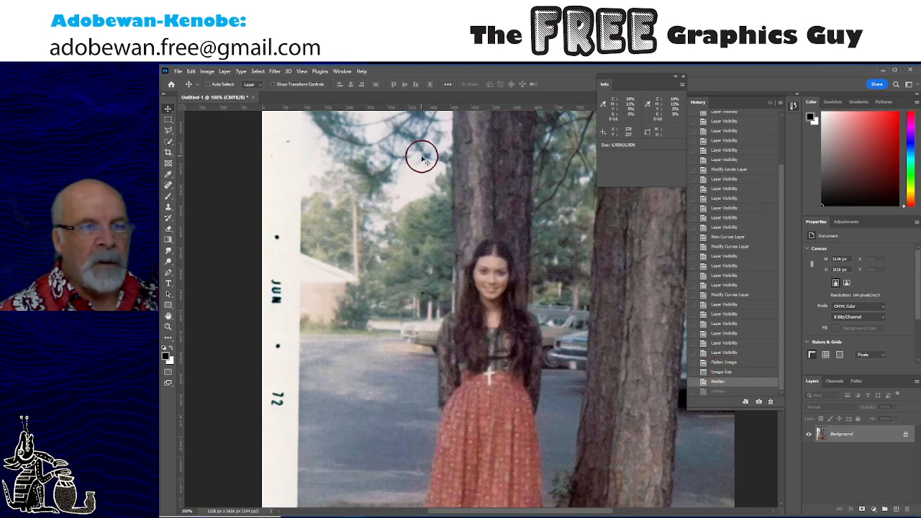
left_click(208, 71)
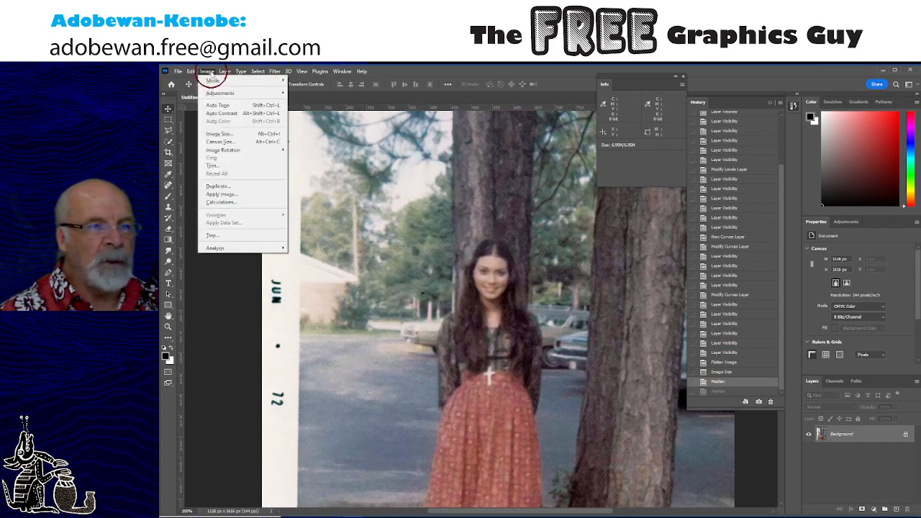
mouse_move(193, 72)
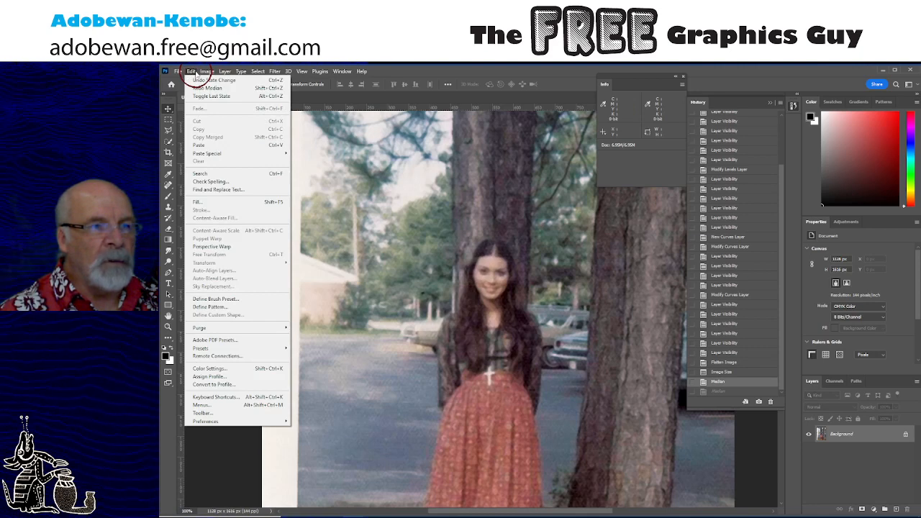
left_click(195, 74)
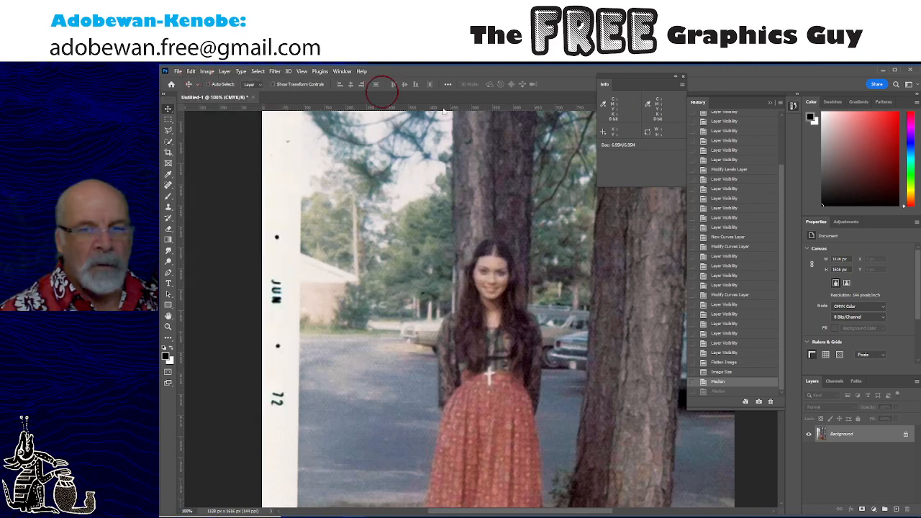
- Revert the photo to the Image Size history state and reapply the Median filter with its last settings
left_click(735, 373)
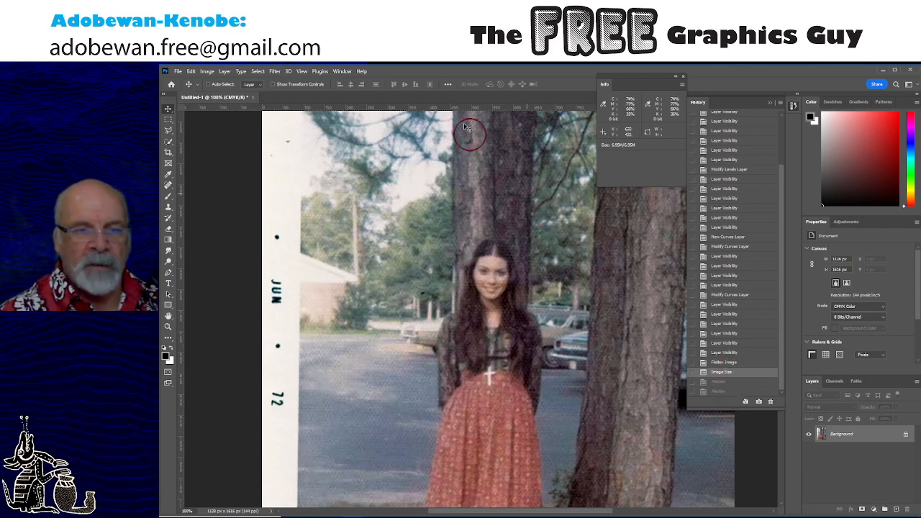
left_click(274, 71)
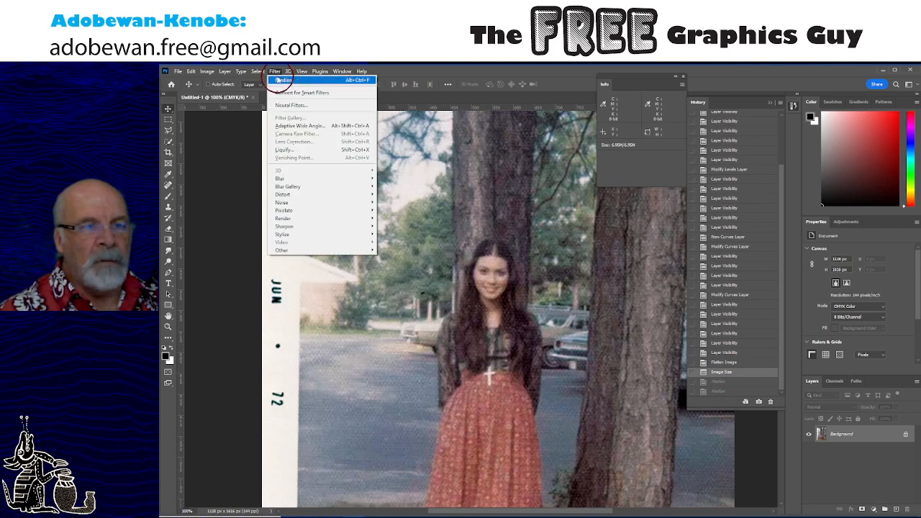
left_click(279, 79)
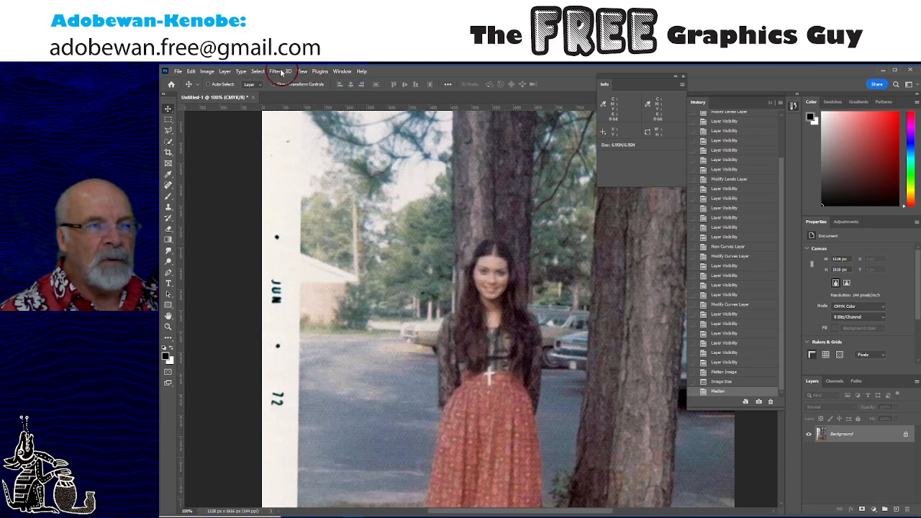
- Open the Fade settings for the Median filter just applied
left_click(190, 72)
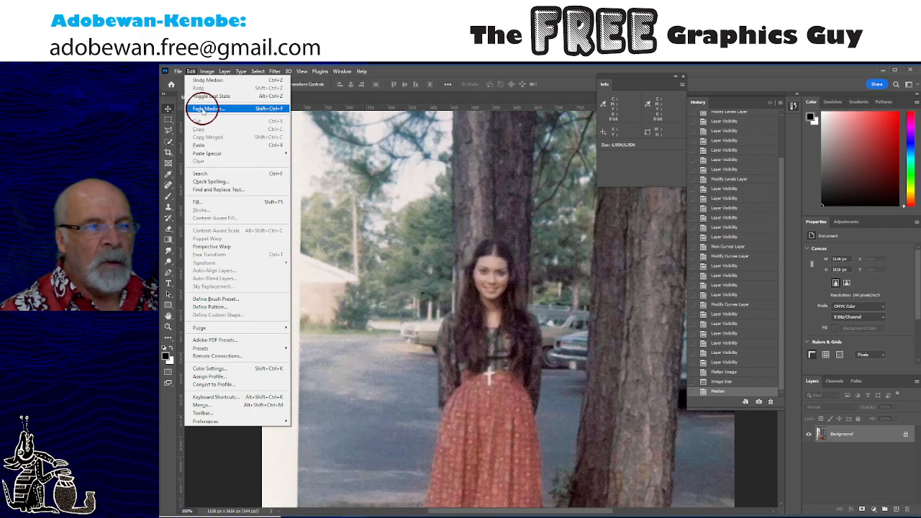
left_click(203, 109)
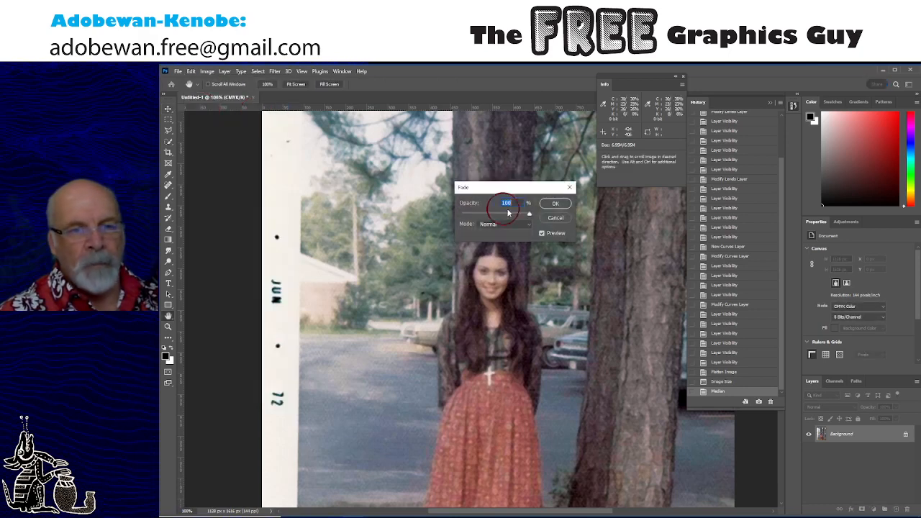